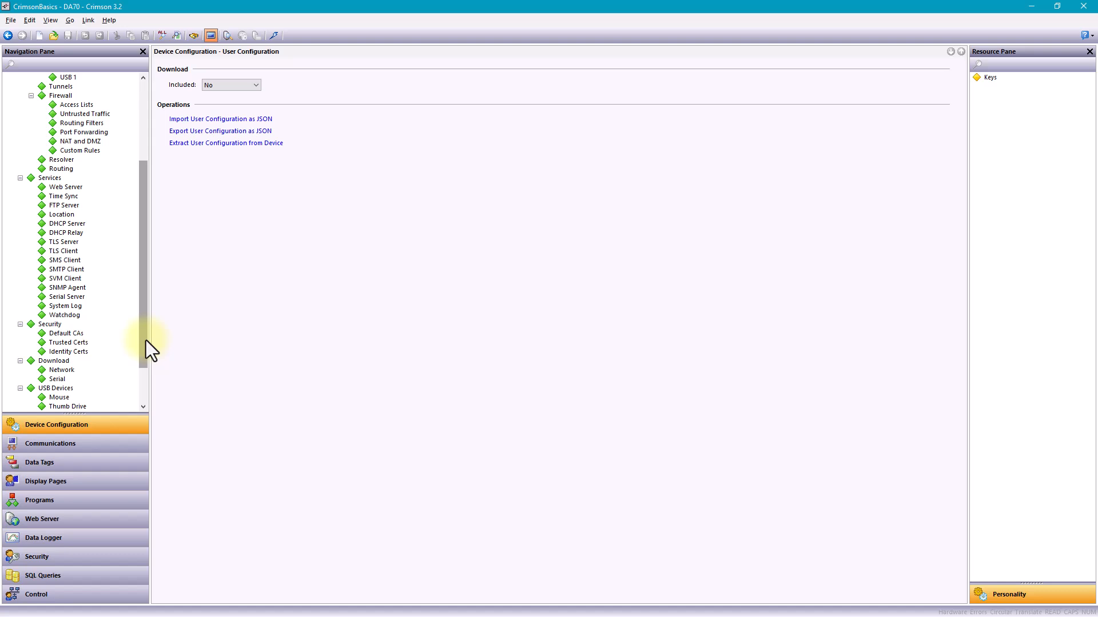
Look through the Data Tags, Data Logger, Programs and Display Pages sections of the database.
left_click(85, 462)
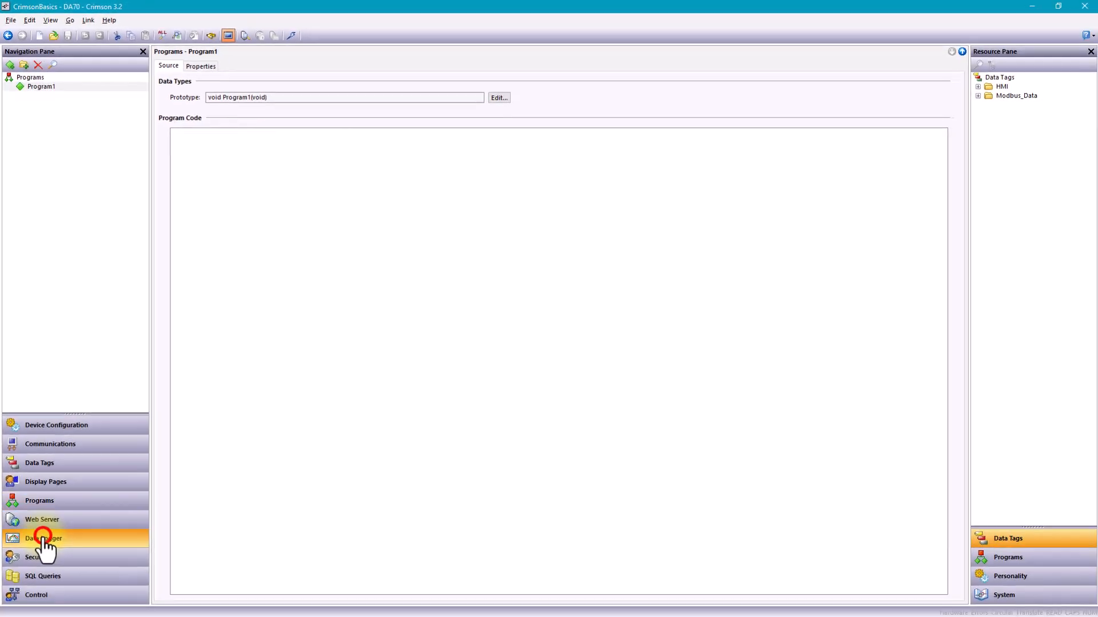
left_click(43, 538)
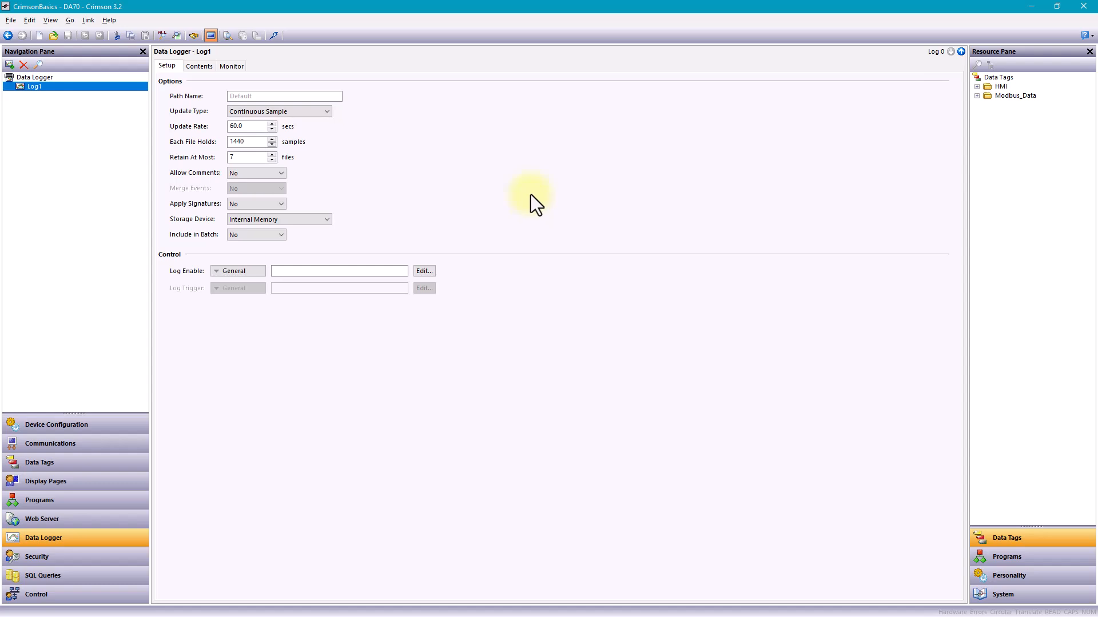
left_click(57, 485)
left_click(57, 497)
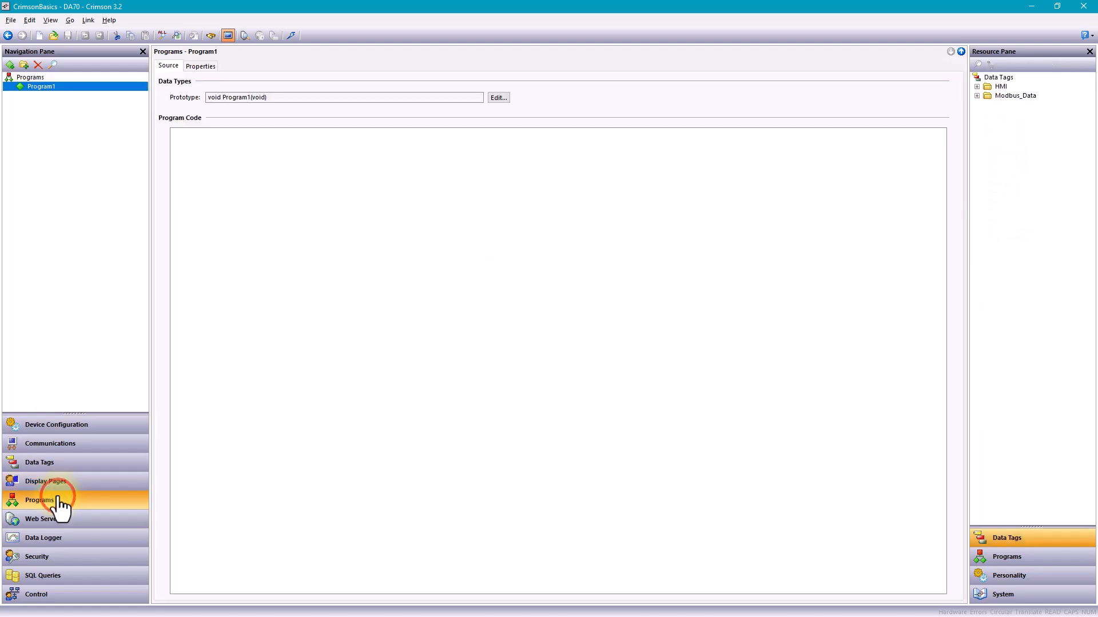
left_click(64, 485)
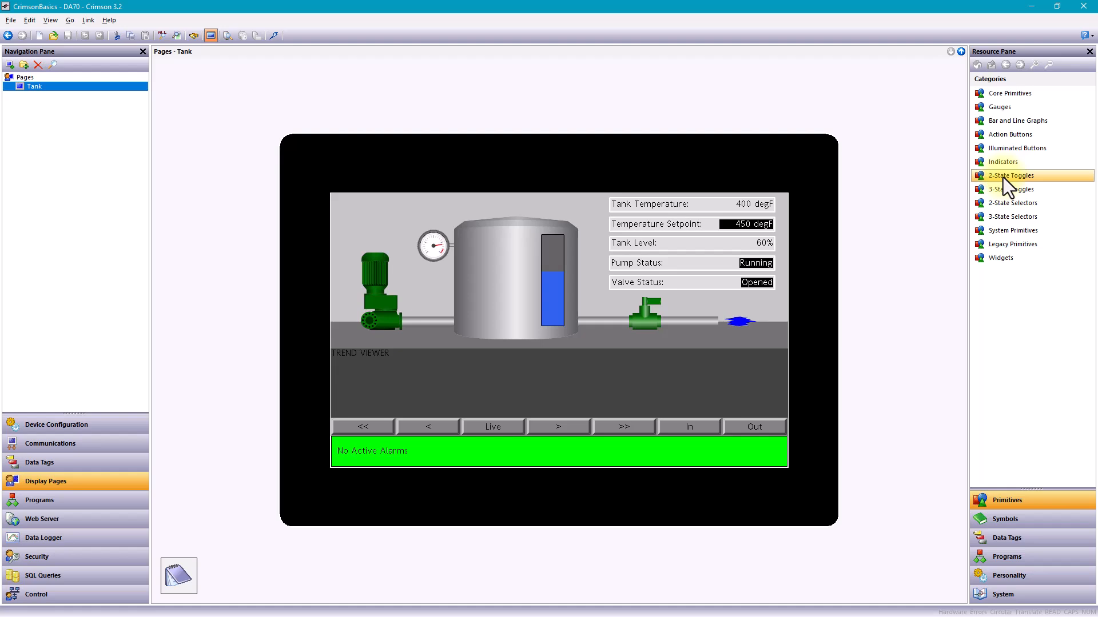
Create a new tag at the top level of the data tags, outside the existing folders.
left_click(84, 463)
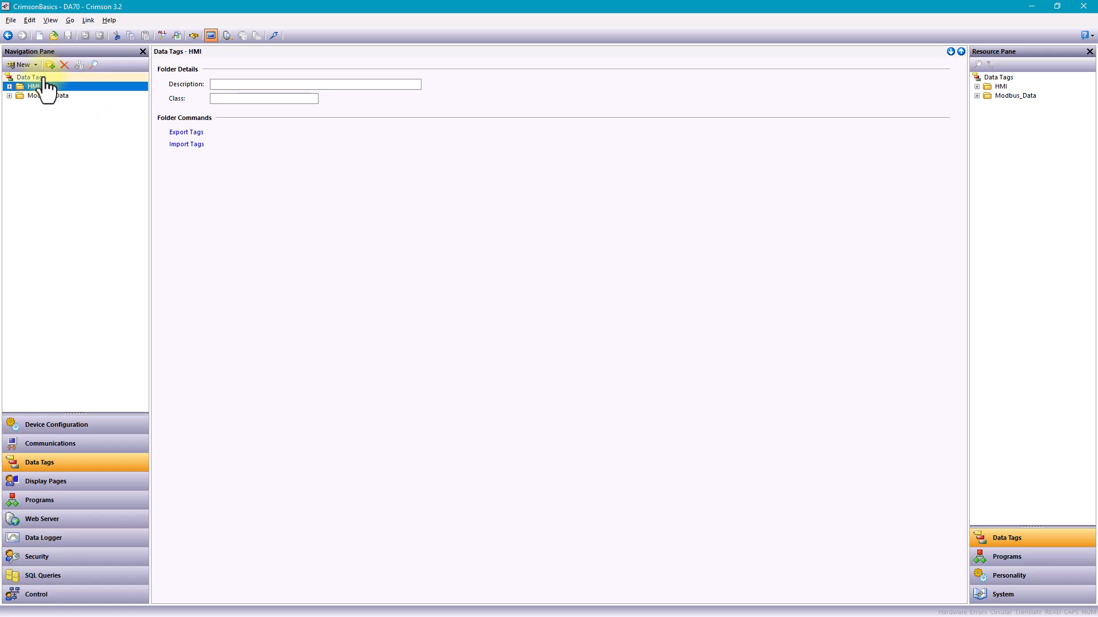
left_click(43, 76)
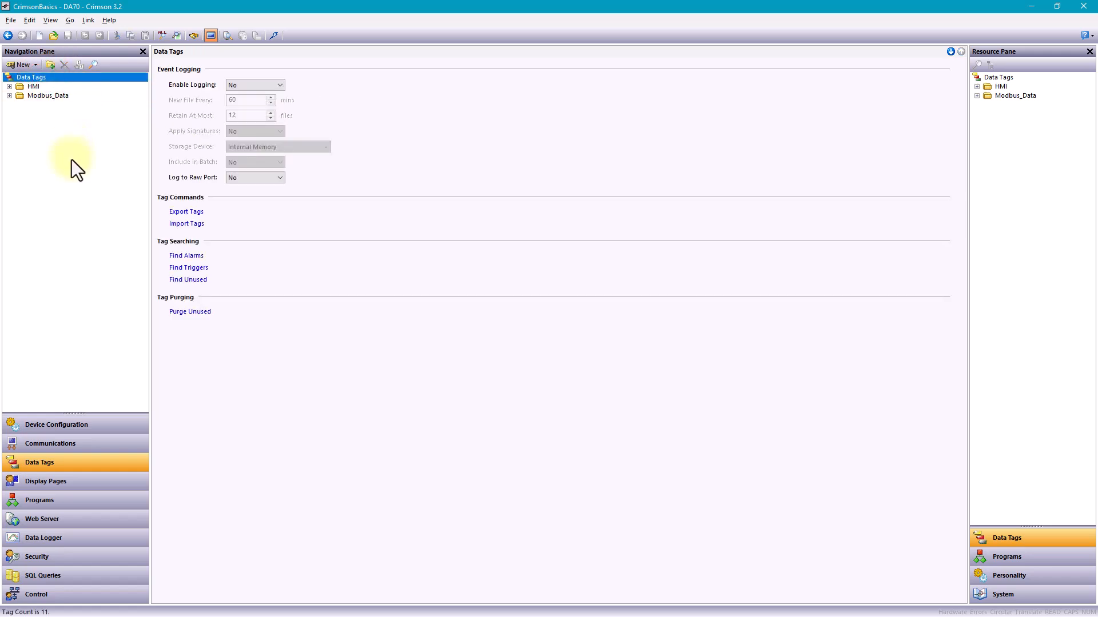
left_click(19, 64)
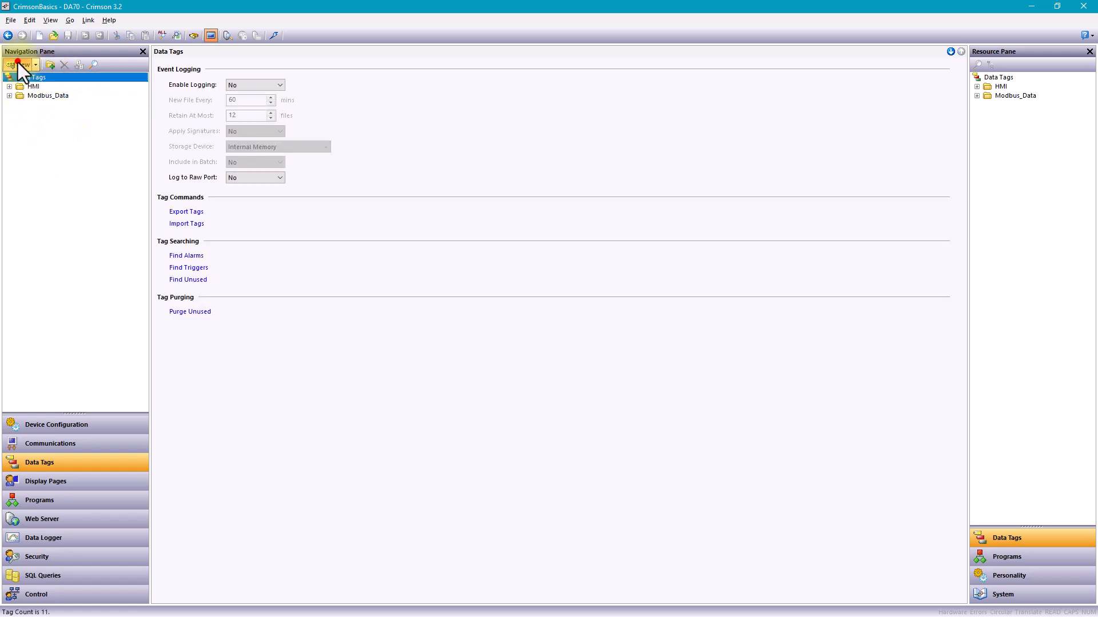
Set the new tag's source to the AreTunnelsActive system function from the list of all functions.
left_click(1021, 593)
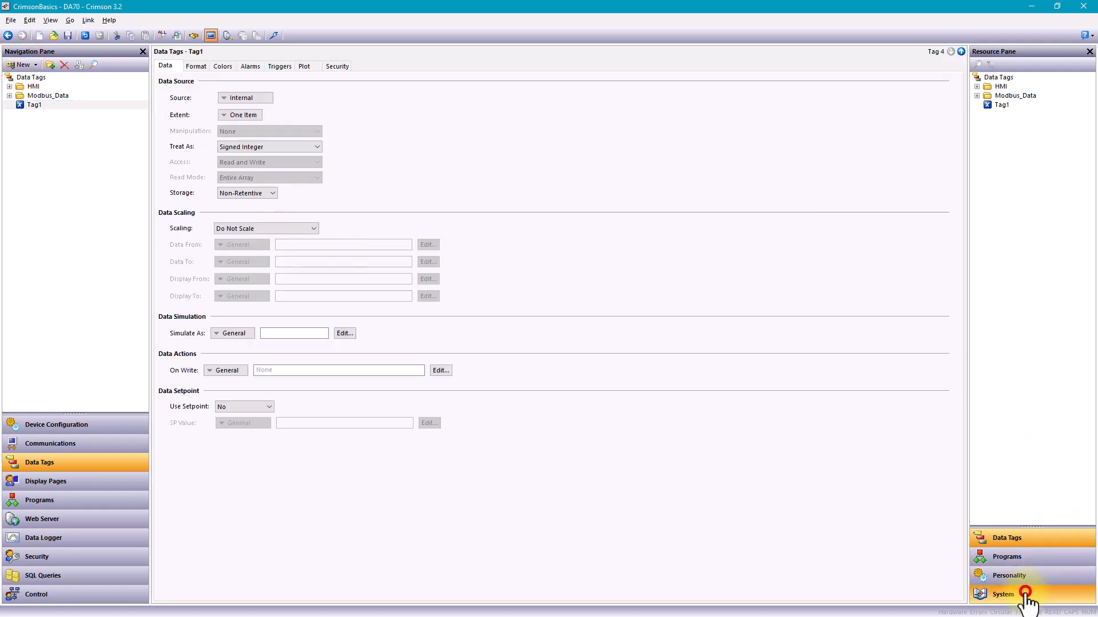
left_click(977, 96)
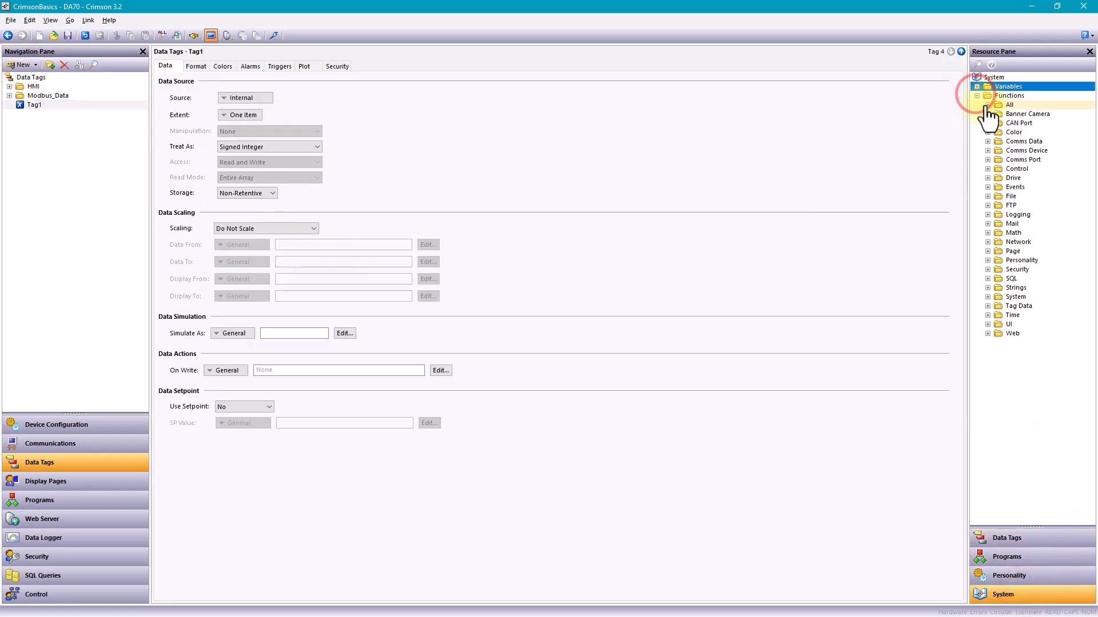
left_click(986, 105)
left_click_drag(1042, 178, 268, 103)
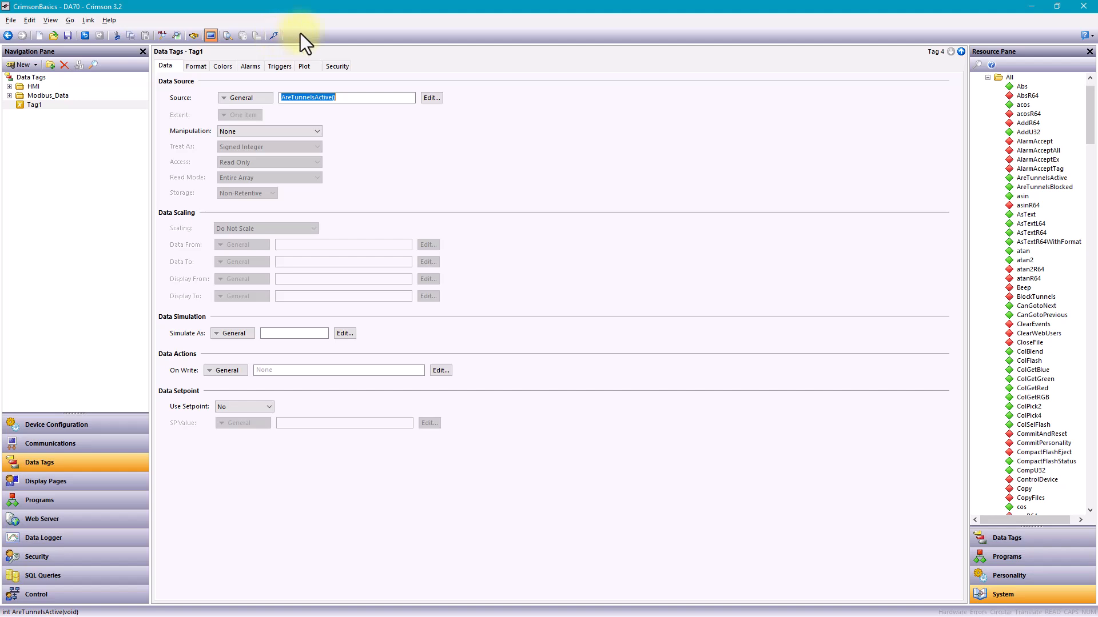
Examine the Modbus_Dev device's communications settings and the tank graphic on the Tank display page.
left_click(90, 444)
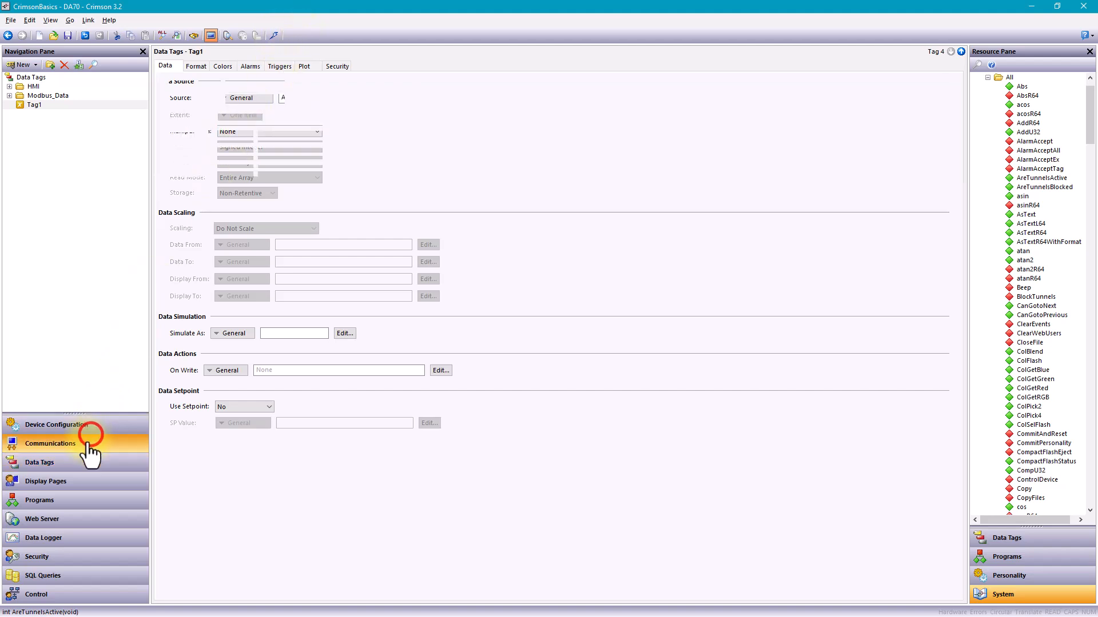
left_click(103, 106)
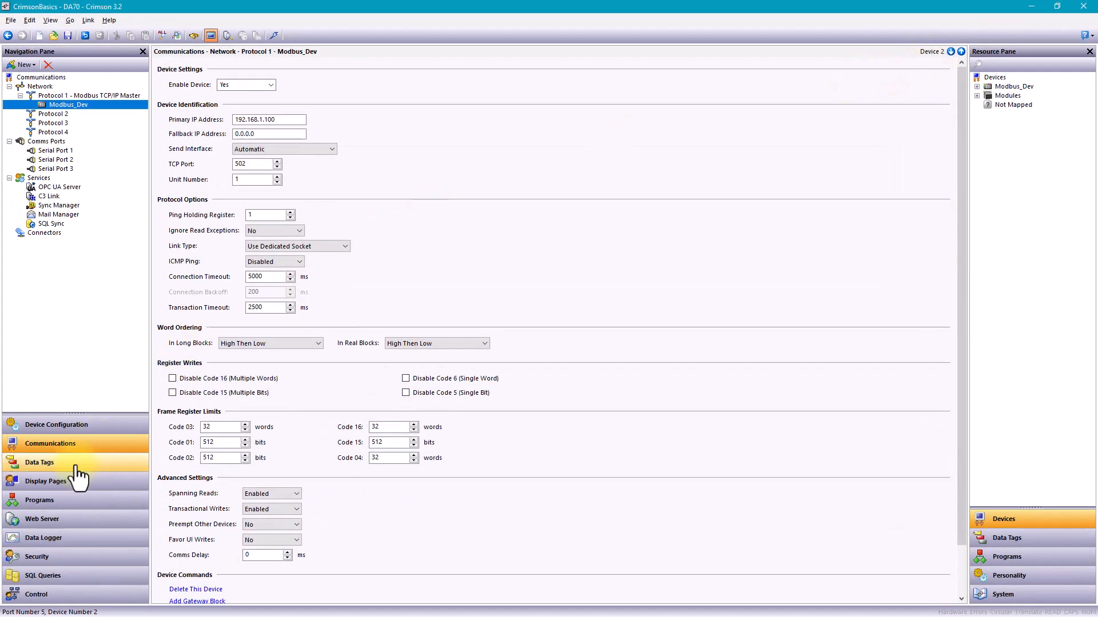
left_click(63, 482)
left_click(486, 255)
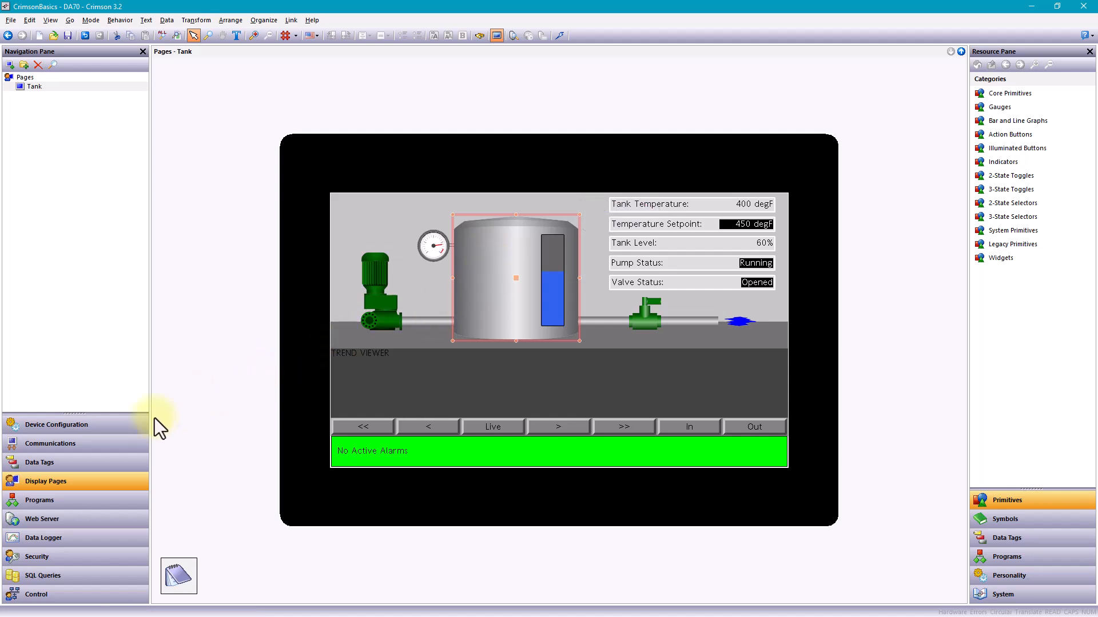
left_click(91, 445)
Fit a Dual Ethernet sled in sled slot 1 of the device's hardware configuration.
left_click(89, 426)
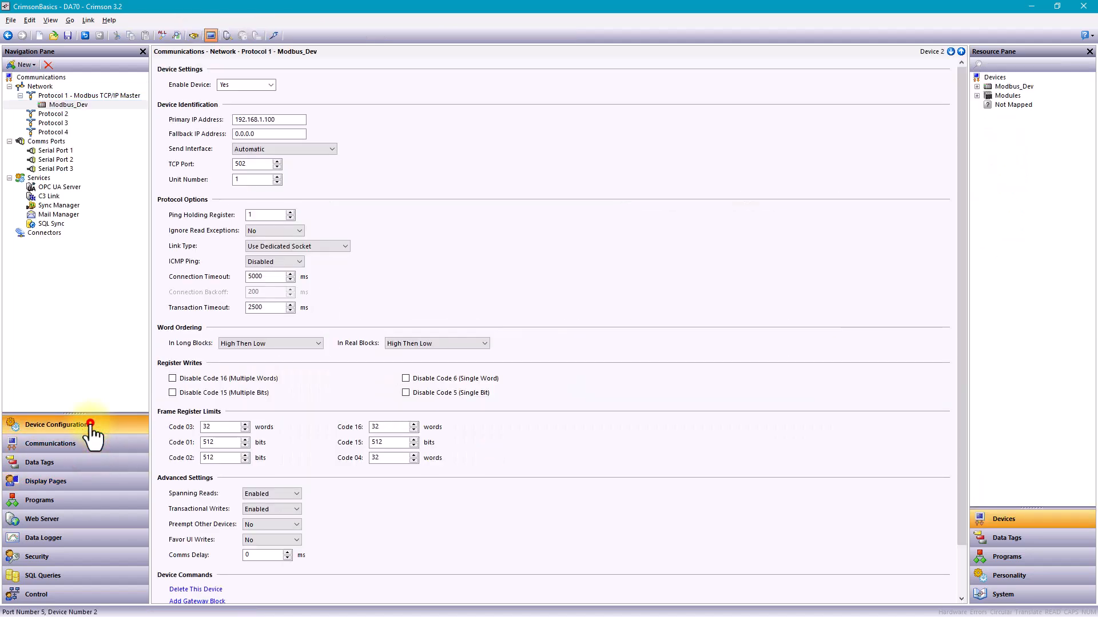
scroll(69, 134, "up", 4)
left_click(66, 114)
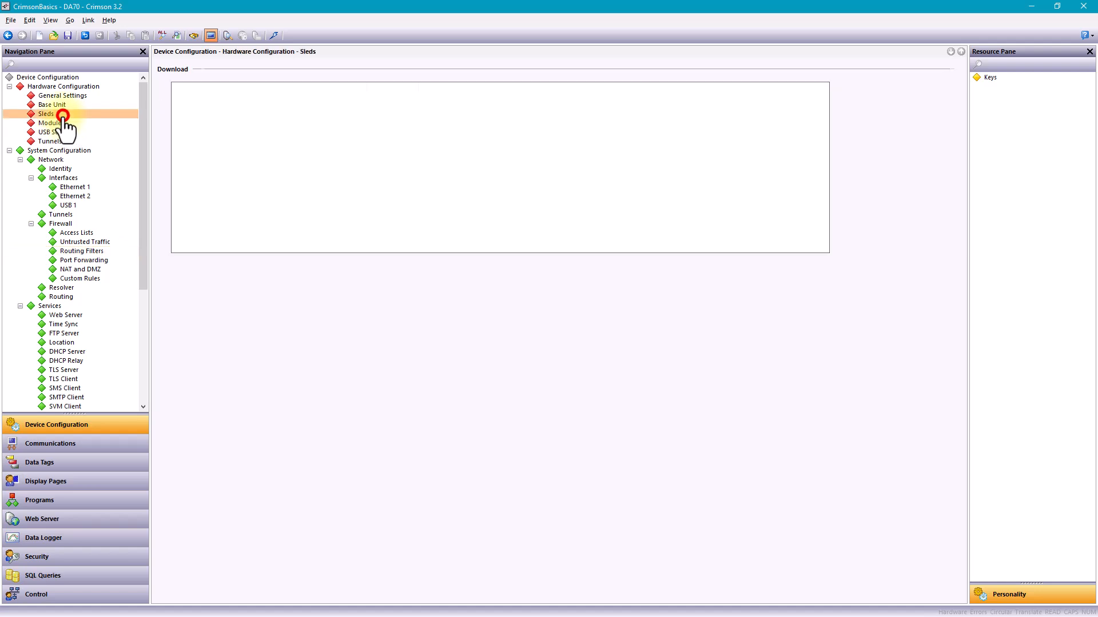
left_click(225, 3)
left_click(365, 179)
left_click(366, 211)
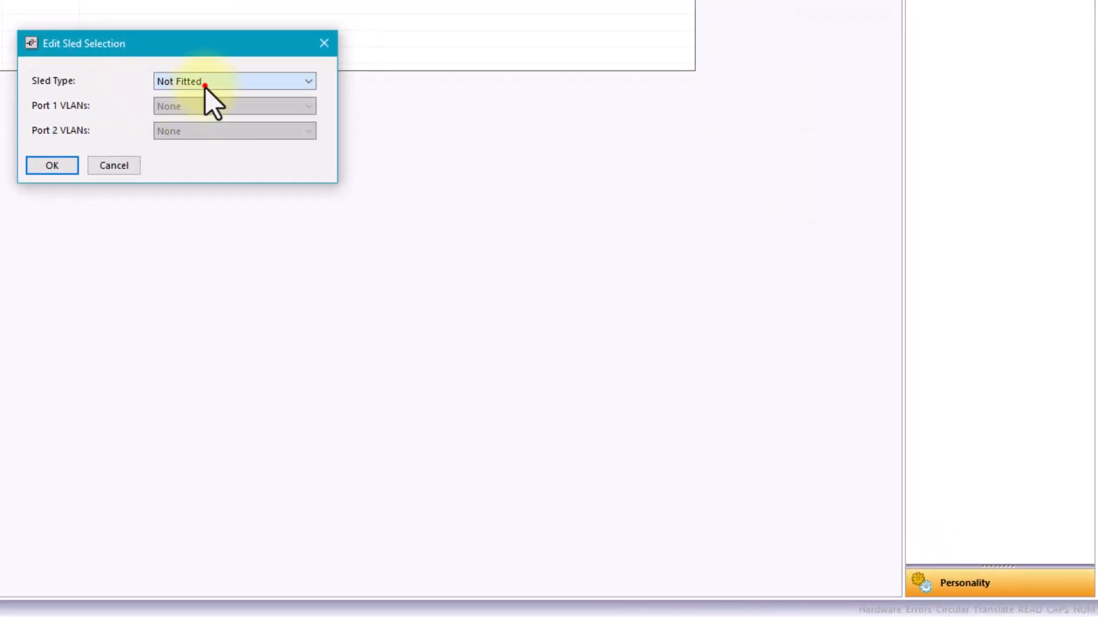
left_click(46, 166)
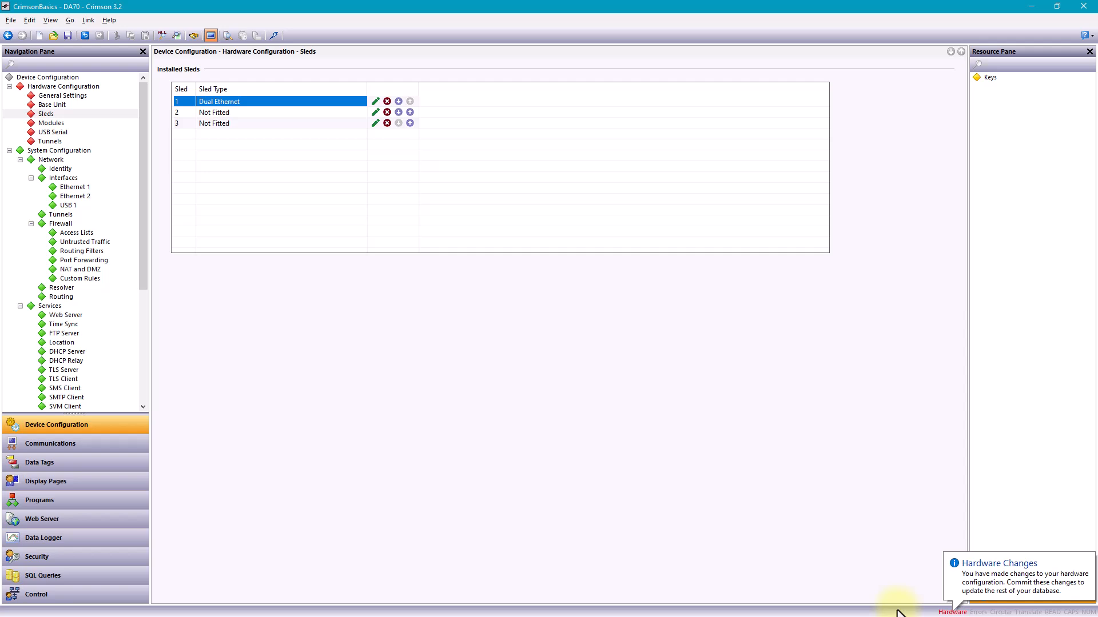
Commit the pending hardware changes to the rest of the database.
left_click(953, 612)
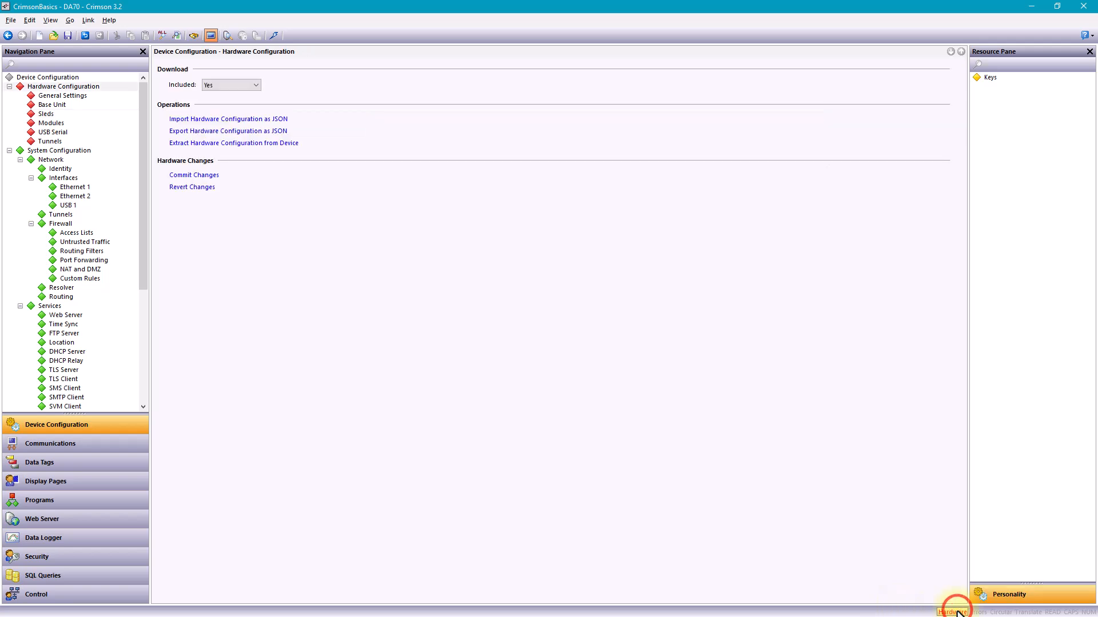
left_click(205, 174)
left_click(520, 292)
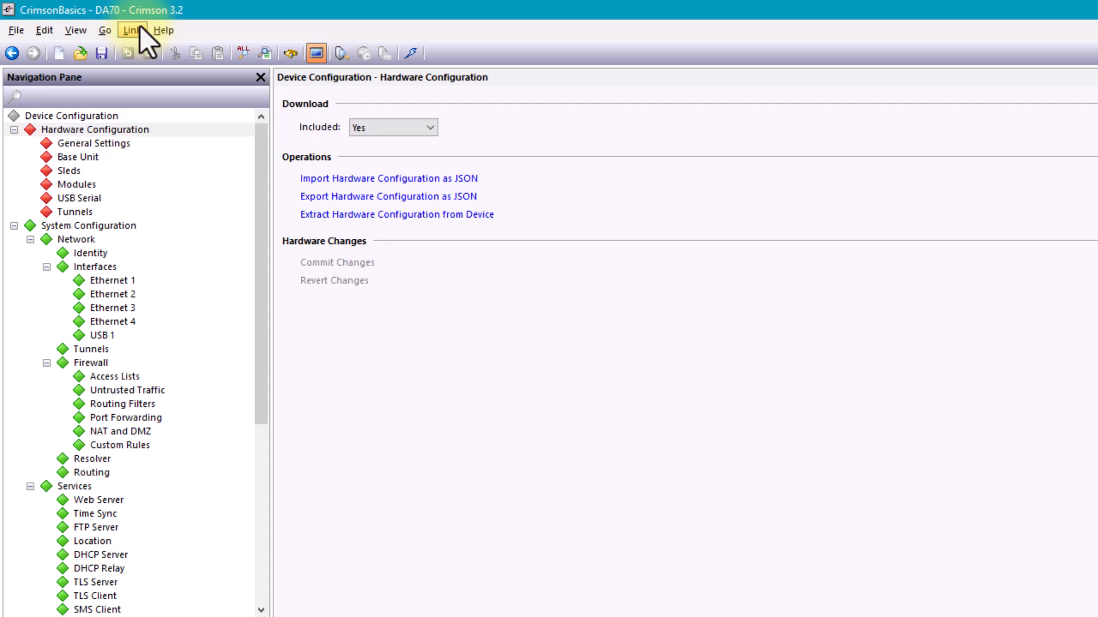
Turn off Send to Emulator in the link options, try the COM port, and select TCP/IP as the communications port.
left_click(131, 30)
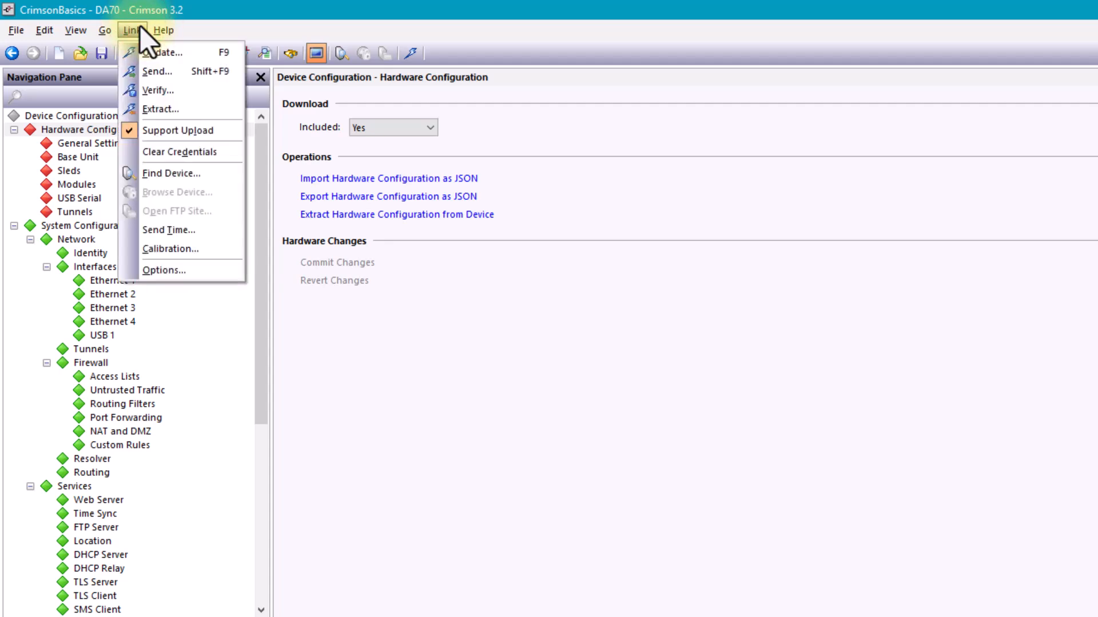
left_click(207, 270)
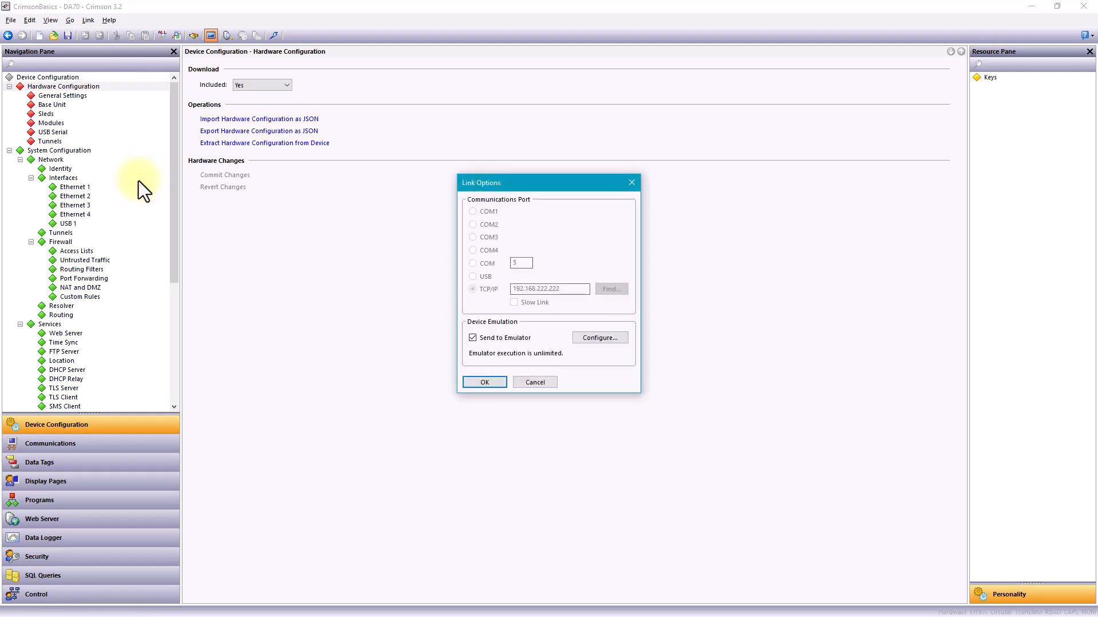
left_click(474, 338)
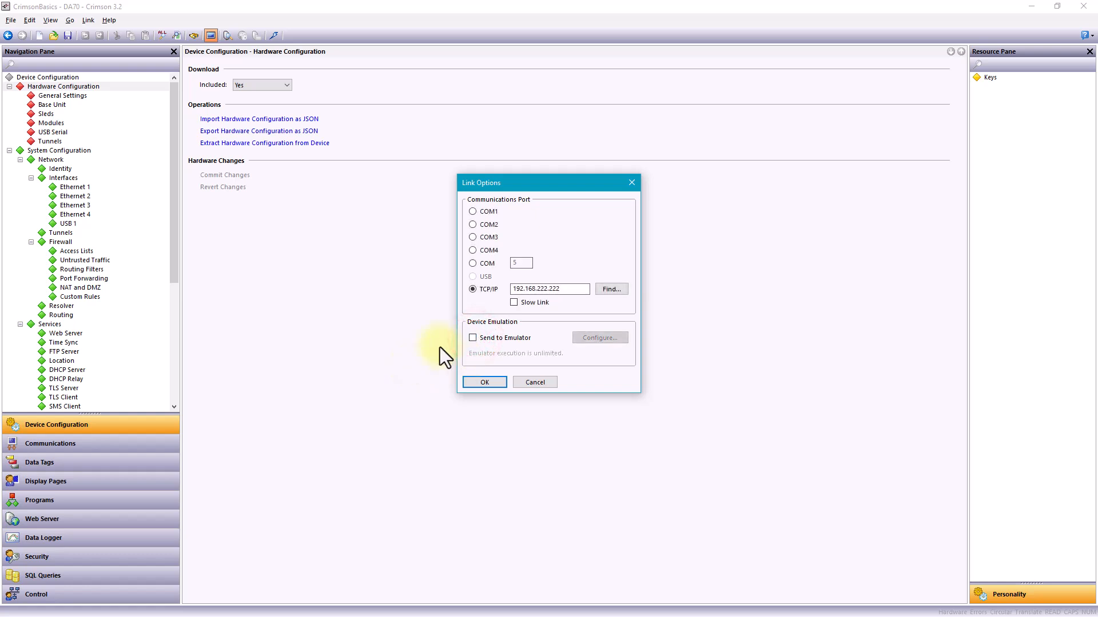
left_click(473, 263)
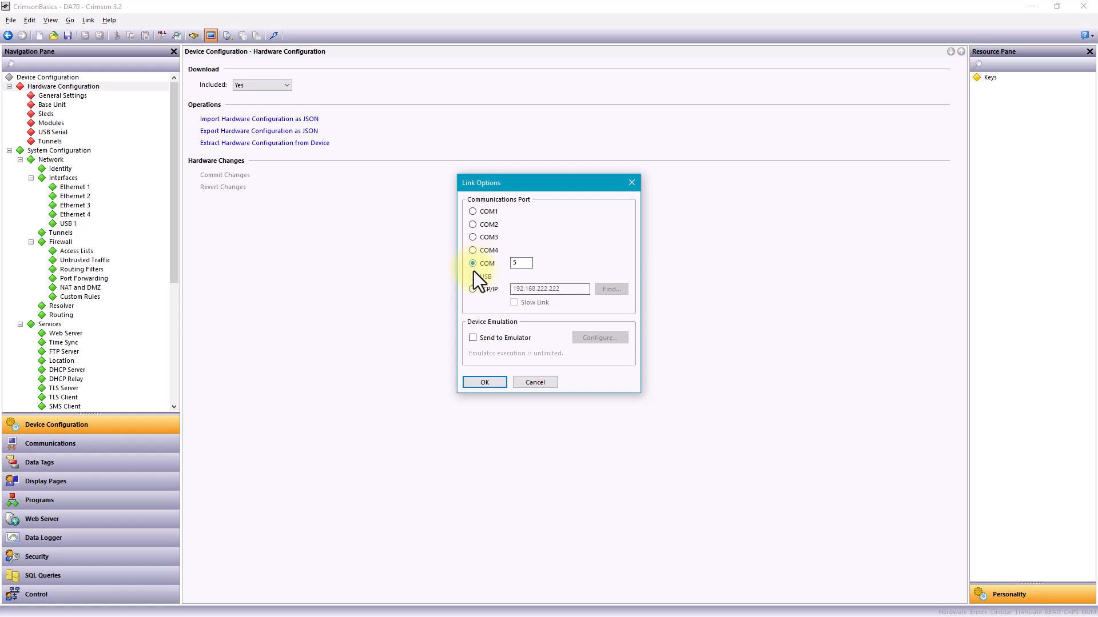
left_click(473, 289)
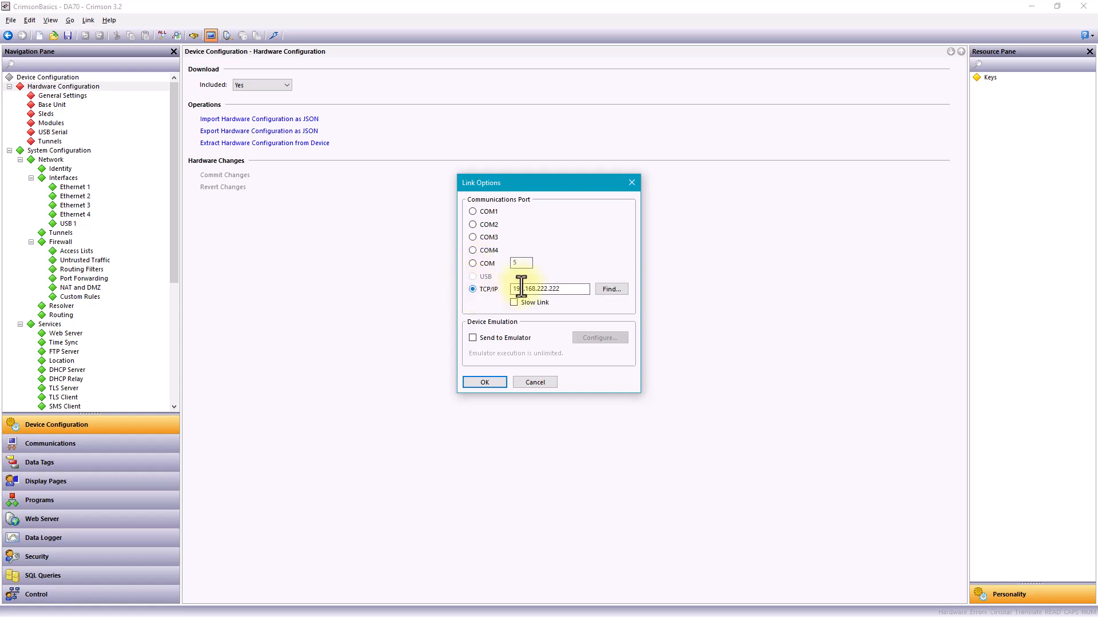
left_click_drag(570, 287, 507, 287)
left_click(570, 288)
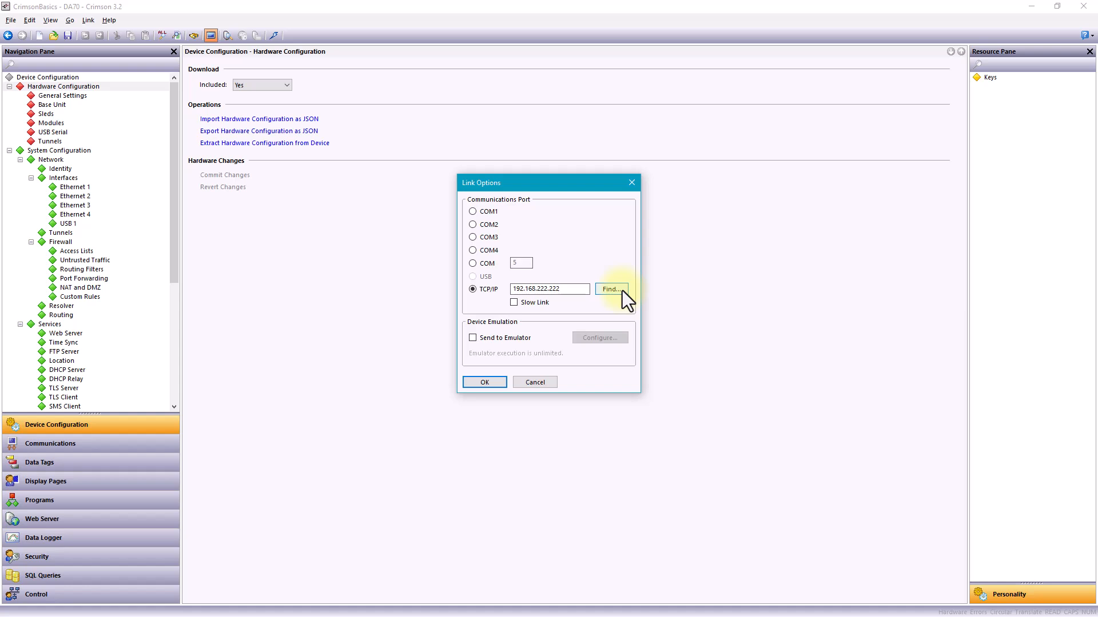
Toggle Send to Emulator on and off again, and accept the link options with TCP/IP selected.
left_click(473, 337)
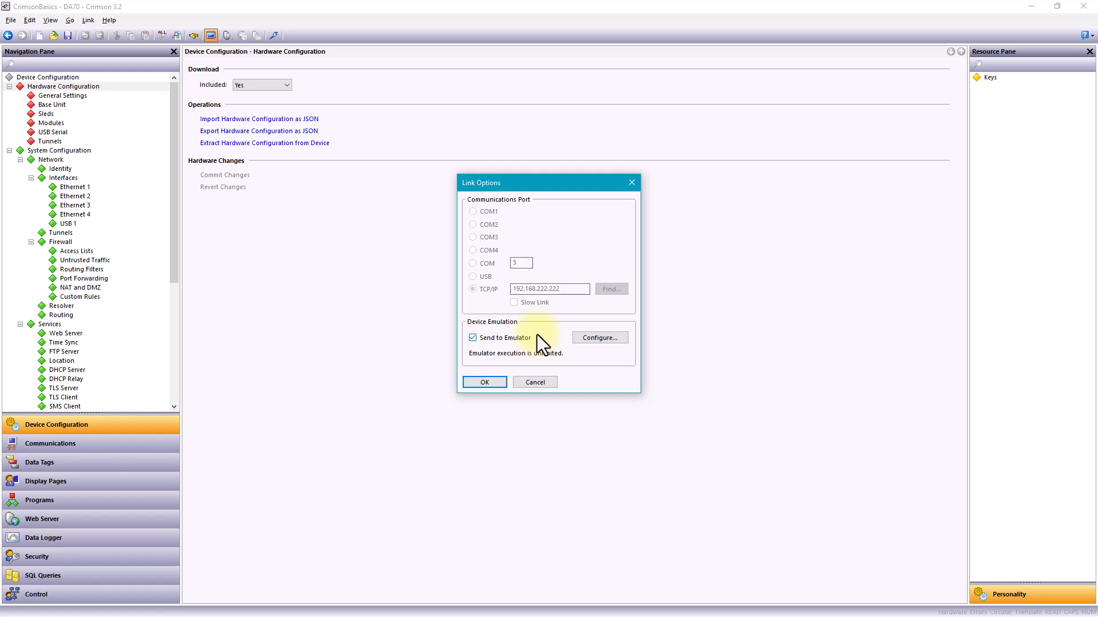
left_click(472, 338)
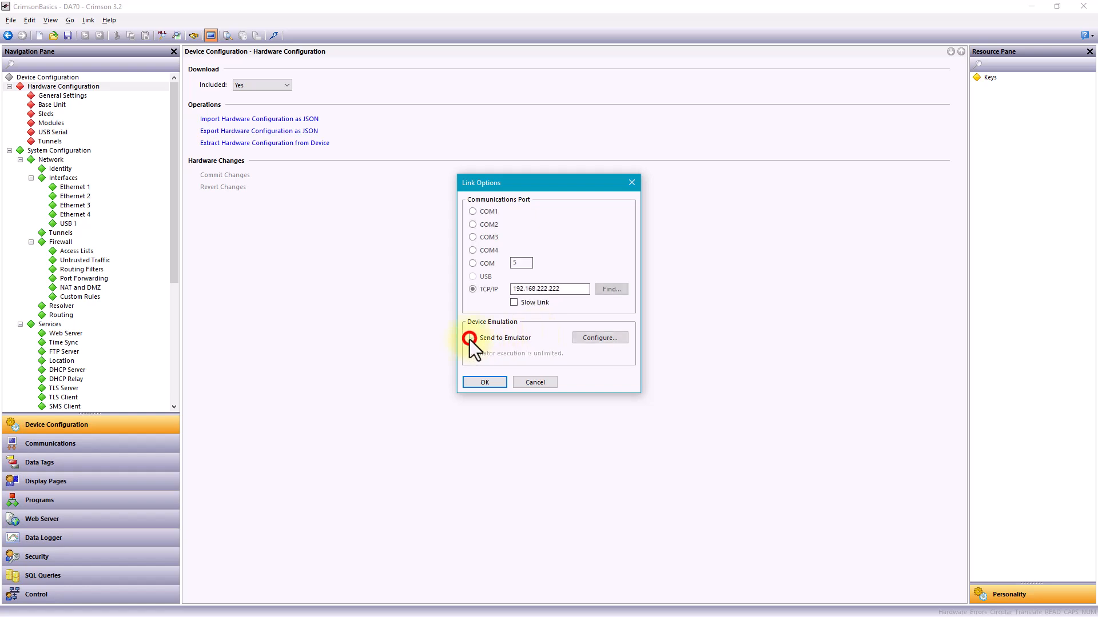
left_click(473, 289)
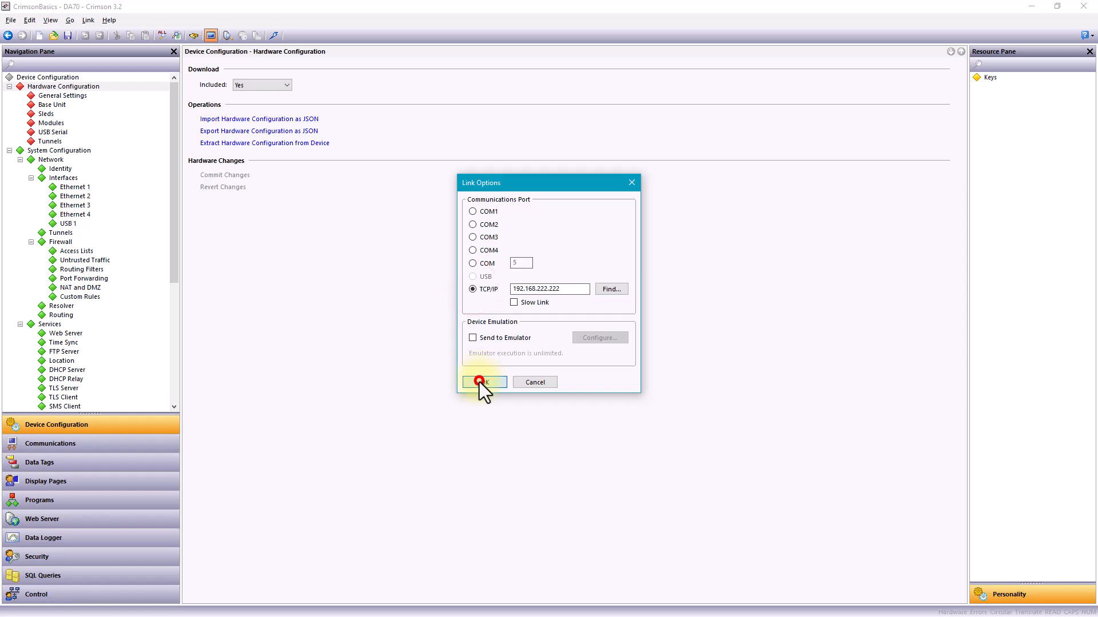
left_click(481, 382)
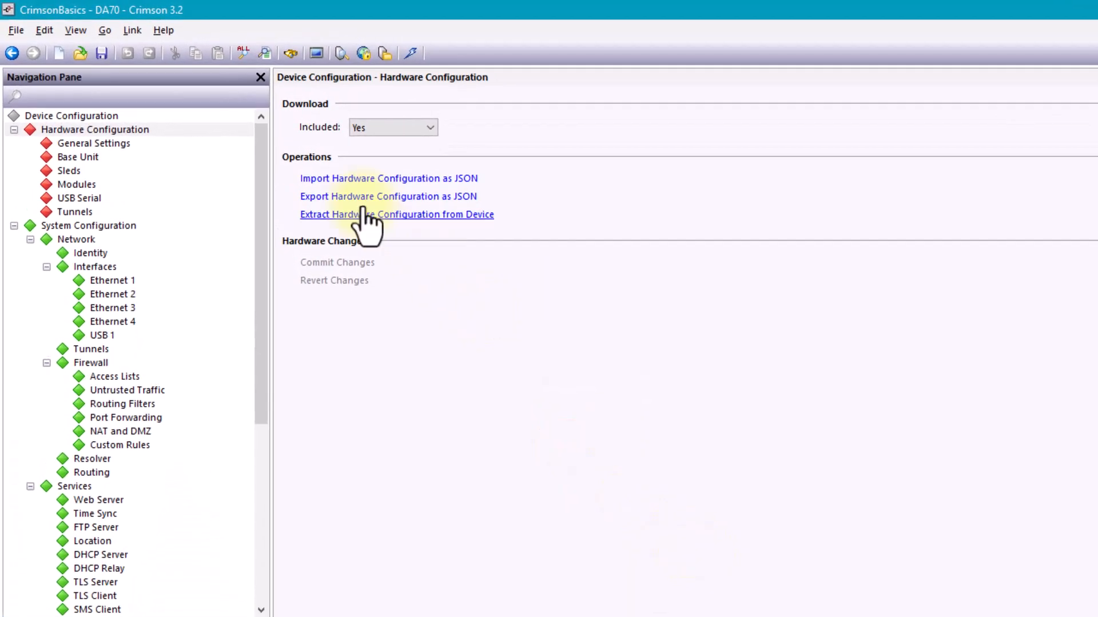
left_click(135, 29)
mouse_move(164, 30)
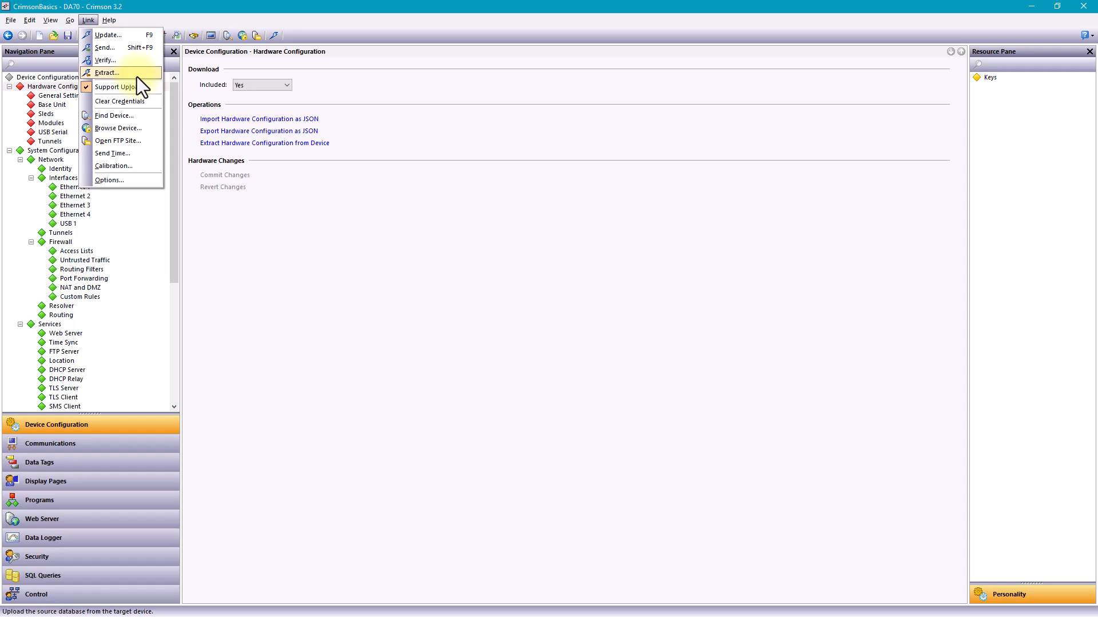
left_click(285, 228)
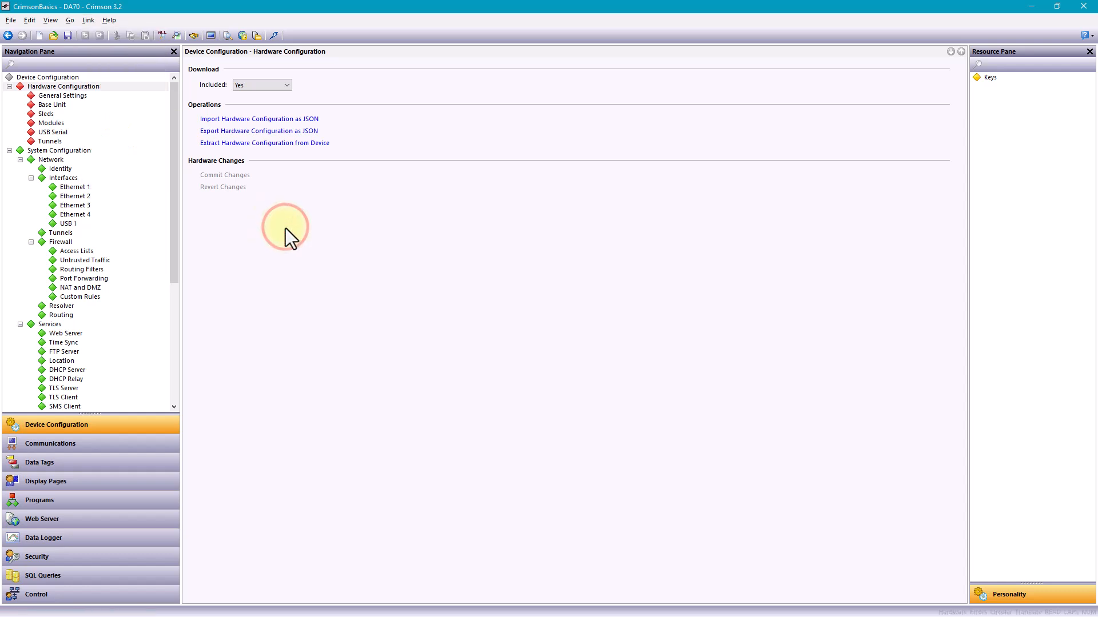